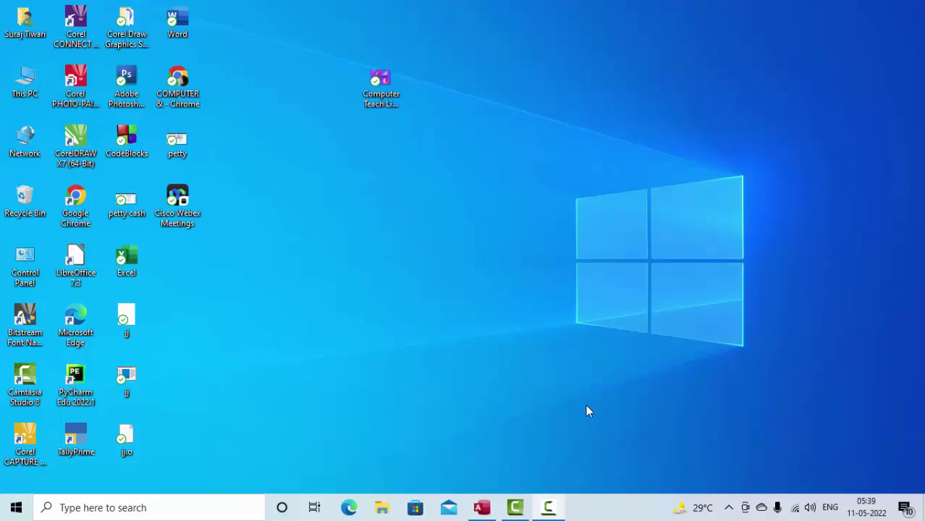
Step: Refresh the desktop twice from its right-click menu
{"action": "right_click", "coordinate": [510, 89]}
{"action": "left_click", "coordinate": [536, 141]}
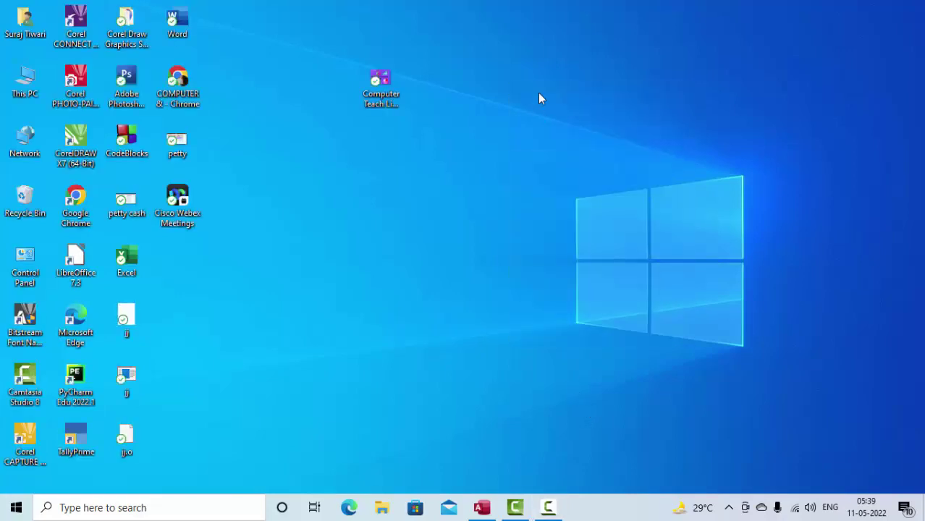
{"action": "right_click", "coordinate": [537, 93]}
{"action": "left_click", "coordinate": [597, 151]}
Step: Open Database3 in Access and view the Table1 and ProductT tables
{"action": "left_click", "coordinate": [481, 507]}
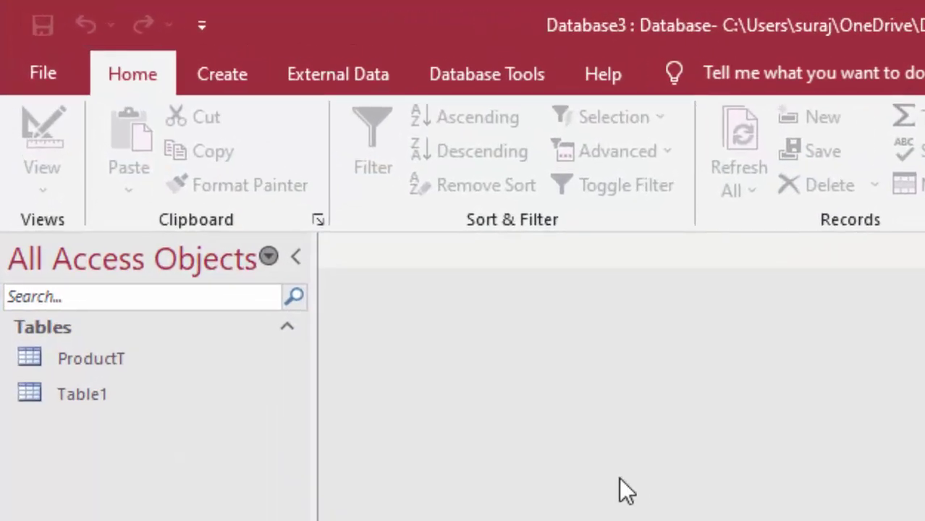
{"action": "left_click", "coordinate": [131, 394]}
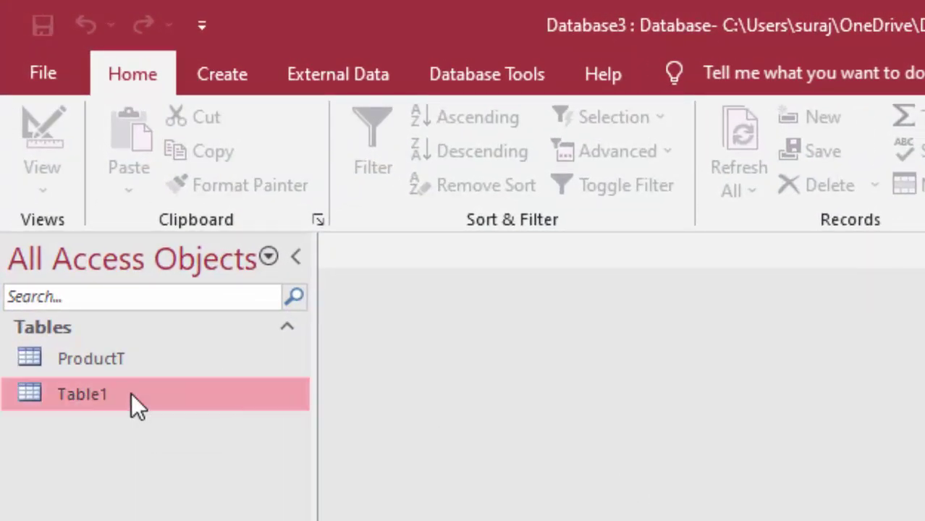
{"action": "double_click", "coordinate": [131, 395]}
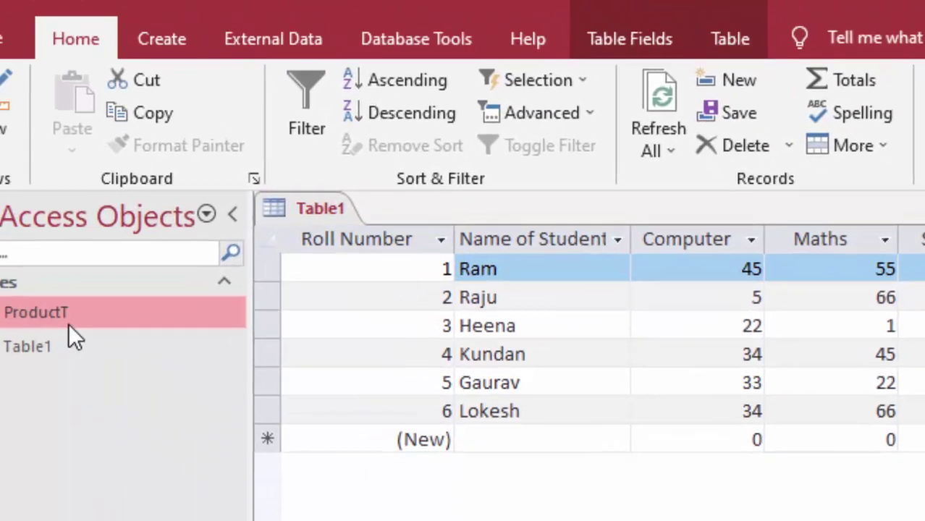
{"action": "double_click", "coordinate": [133, 387]}
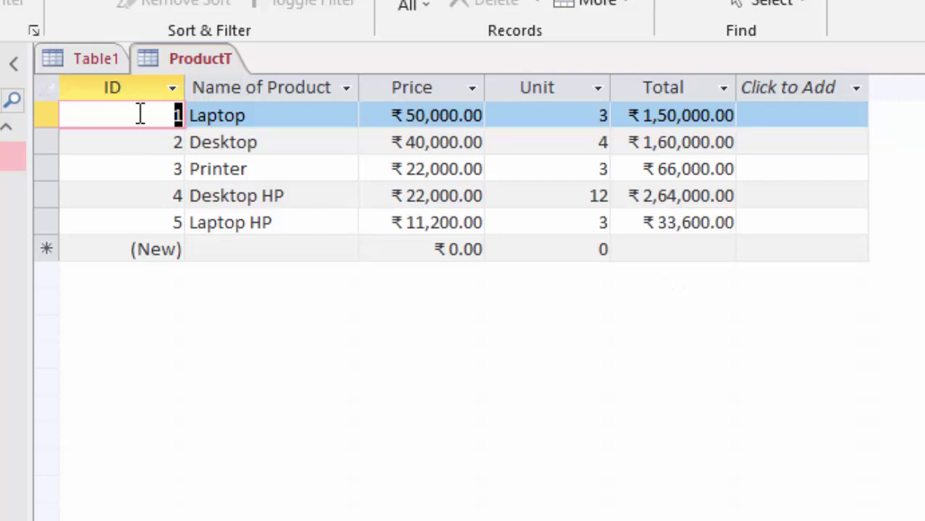
Step: Close the ProductT and Table1 tabs so no tables remain open
{"action": "right_click", "coordinate": [201, 55]}
{"action": "left_click", "coordinate": [301, 103]}
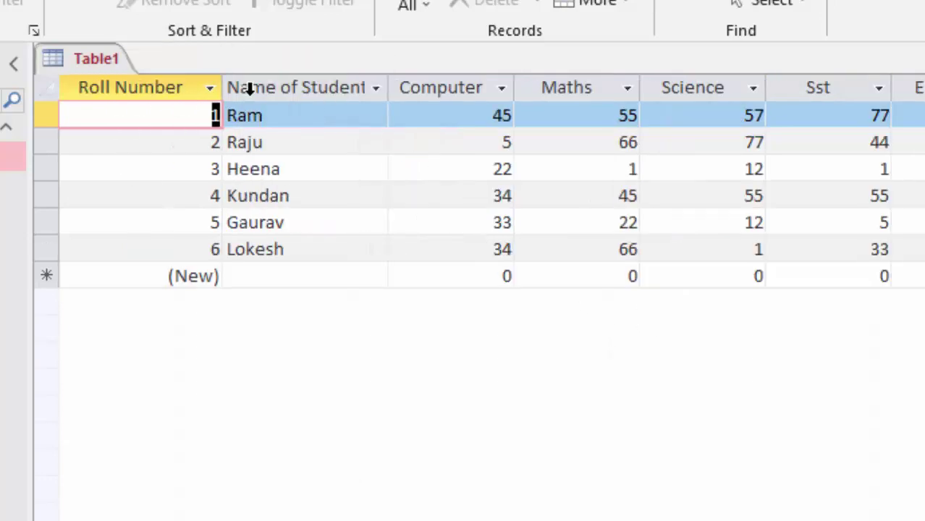
{"action": "right_click", "coordinate": [99, 61]}
{"action": "left_click", "coordinate": [163, 112]}
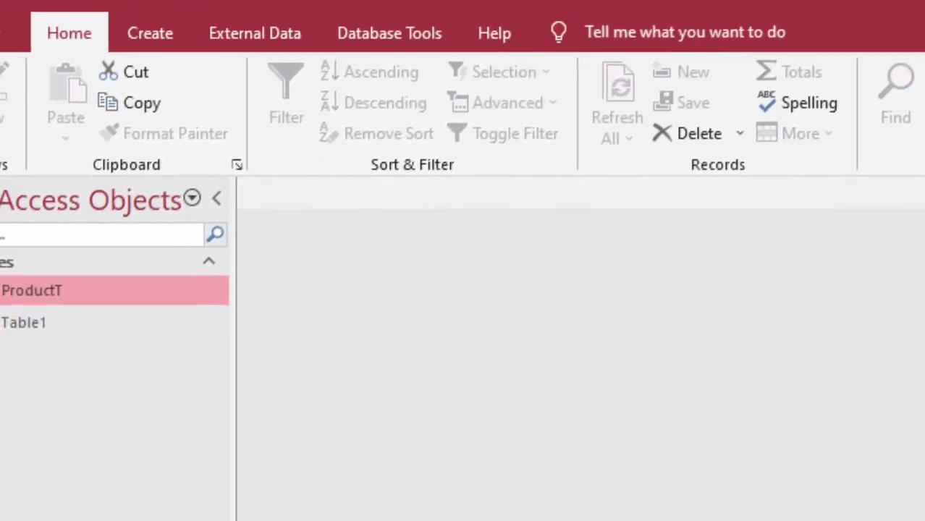
{"action": "left_click", "coordinate": [213, 76]}
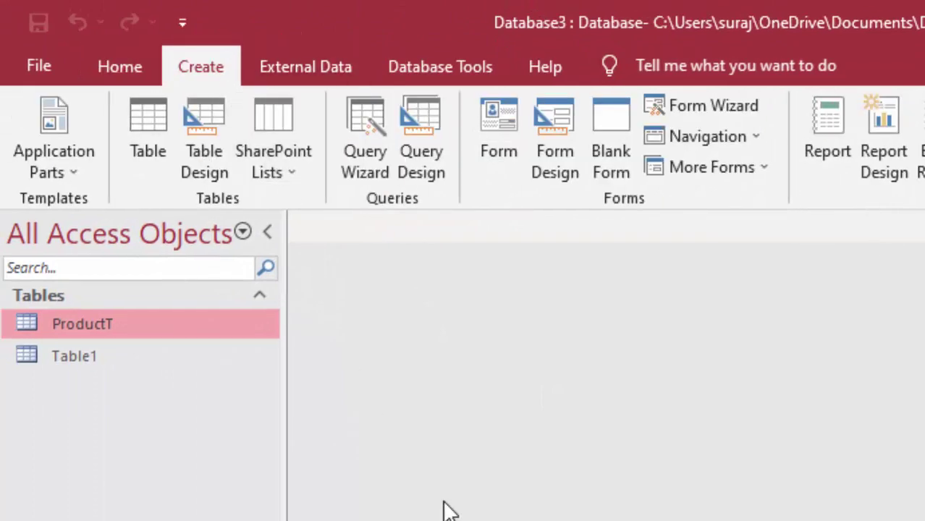
Step: Create a query design on Table1 with all its fields, Roll Number through Total, in the grid
{"action": "left_click", "coordinate": [409, 110]}
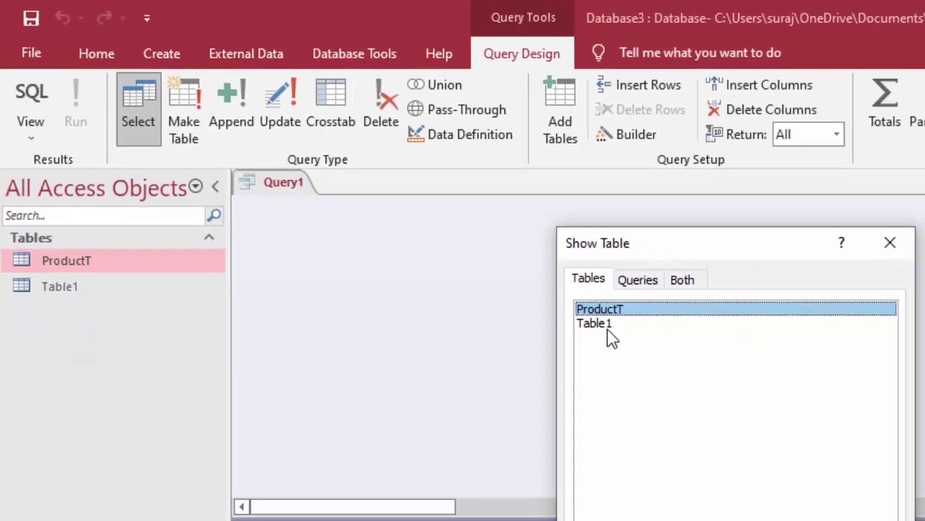
{"action": "left_click", "coordinate": [752, 403]}
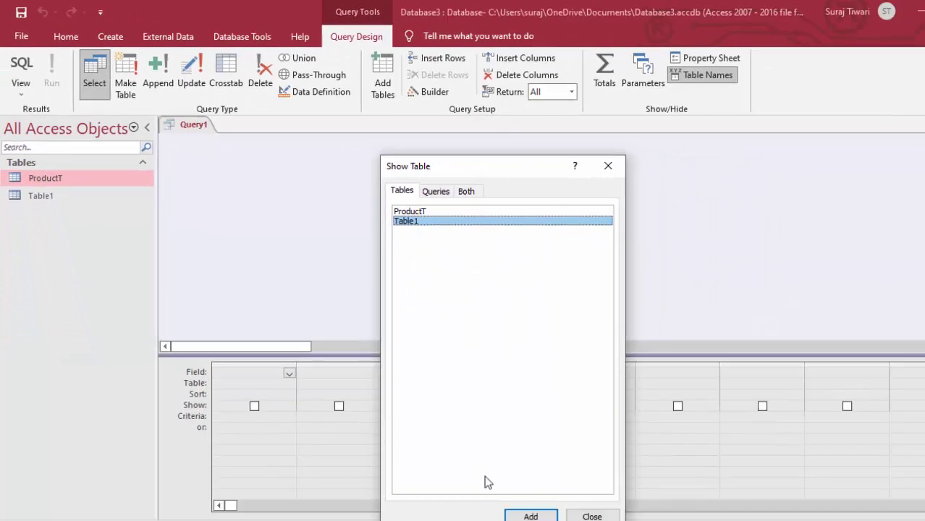
{"action": "key", "text": "Return"}
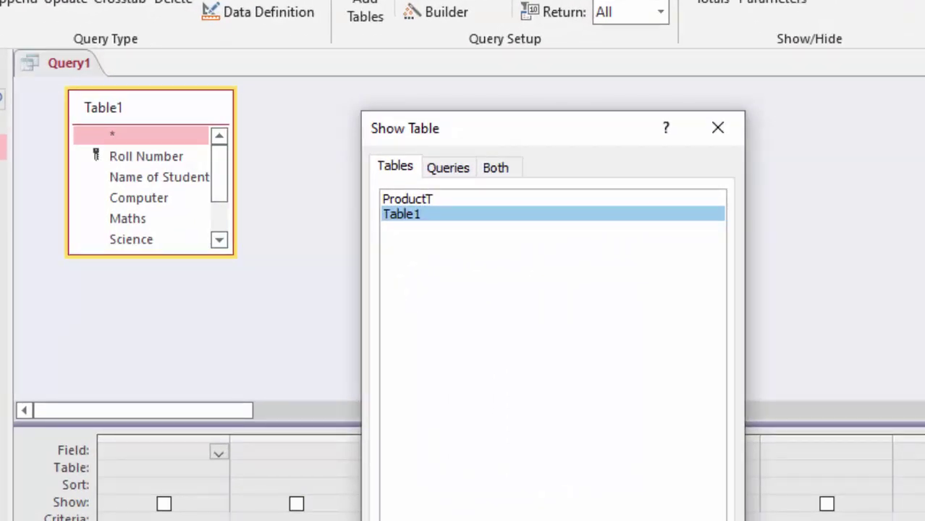
{"action": "key", "text": "Escape"}
{"action": "double_click", "coordinate": [118, 115]}
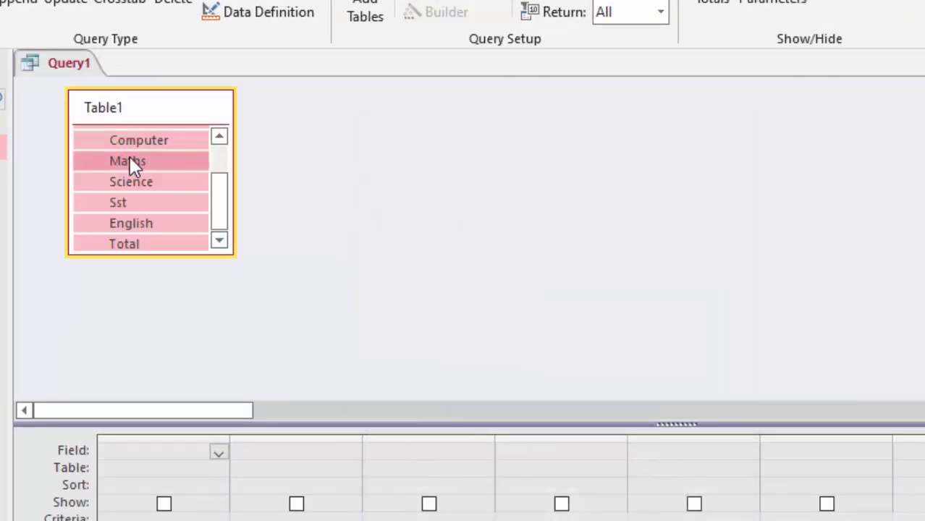
{"action": "left_click_drag", "start_coordinate": [131, 160], "coordinate": [187, 451]}
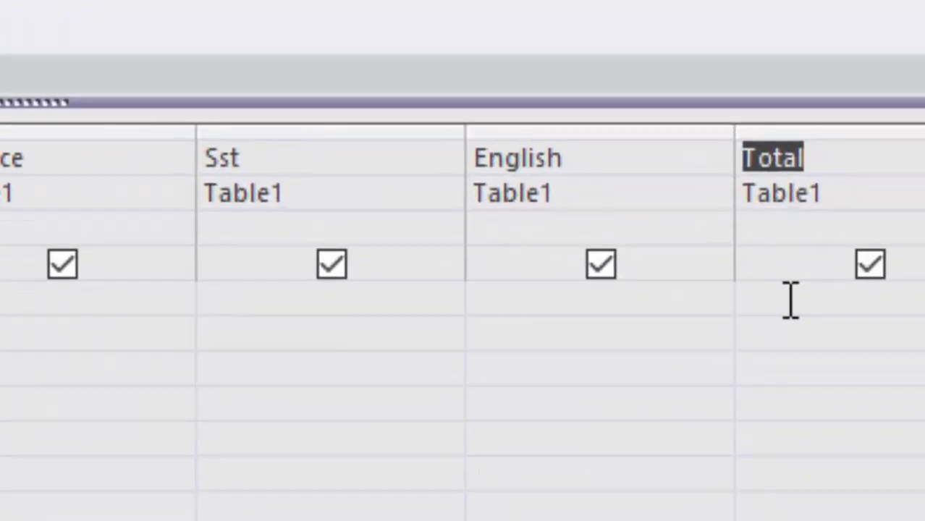
Step: Enter the criterion <200 under the Total column
{"action": "left_click", "coordinate": [790, 299]}
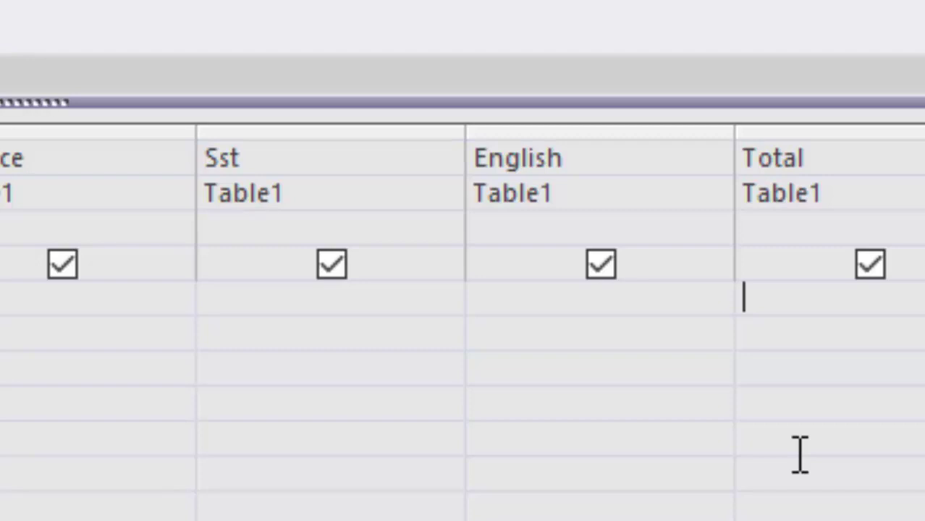
{"action": "type", "text": "<2"}
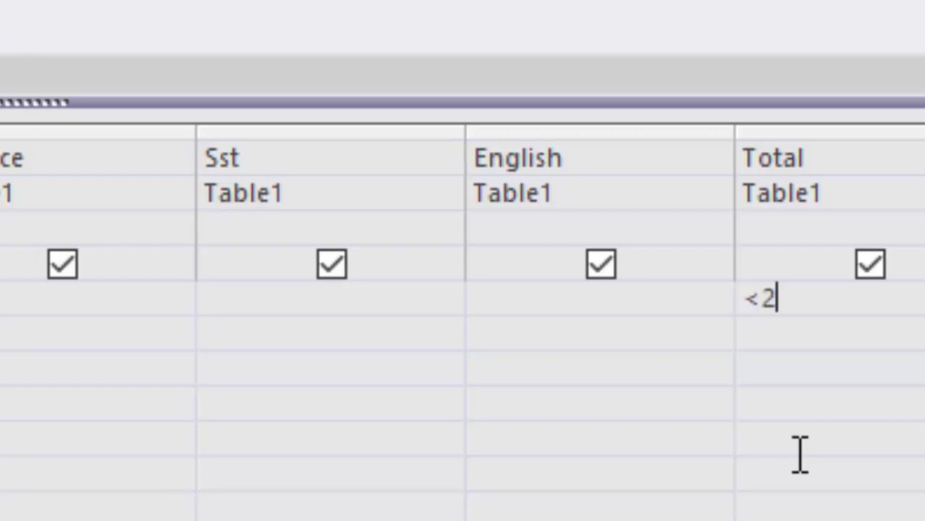
{"action": "type", "text": "00"}
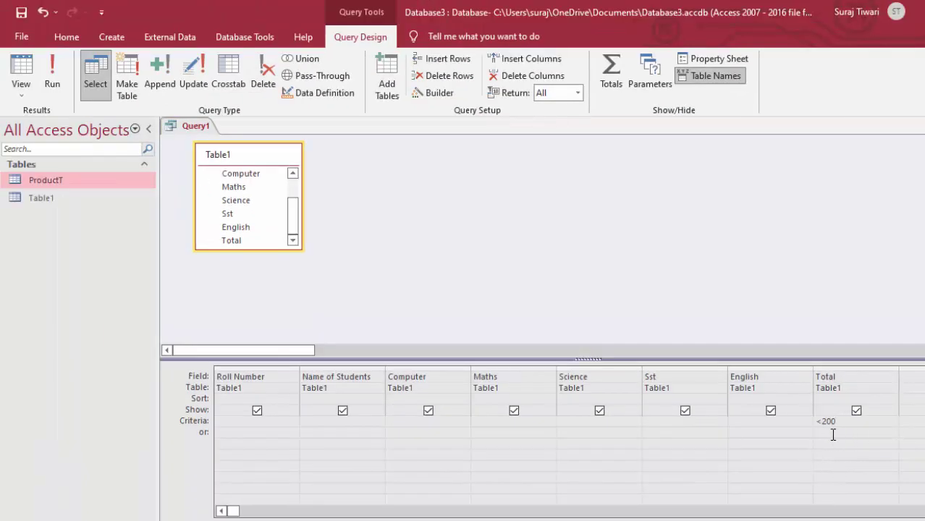
Step: Run the query and check the three students with Total under 200, starting with 69
{"action": "left_click", "coordinate": [52, 72]}
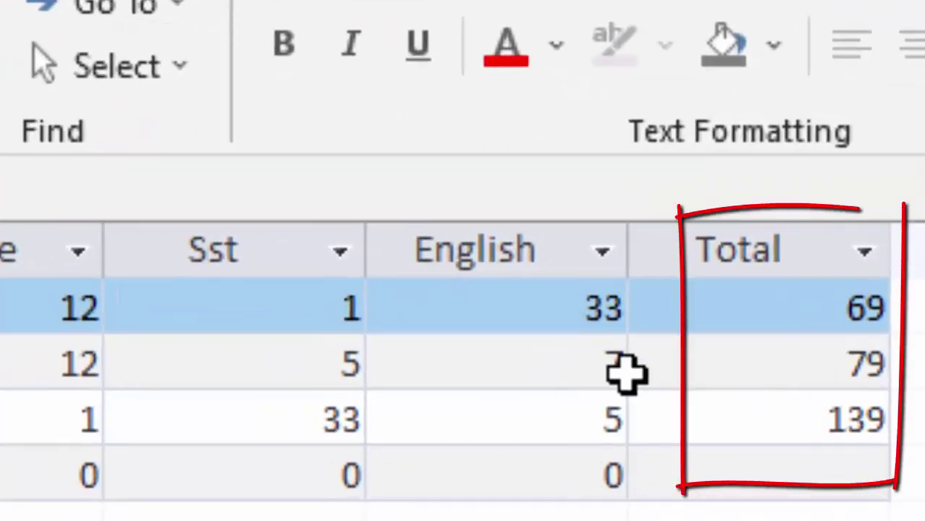
{"action": "left_click", "coordinate": [785, 308]}
{"action": "key", "text": "F2"}
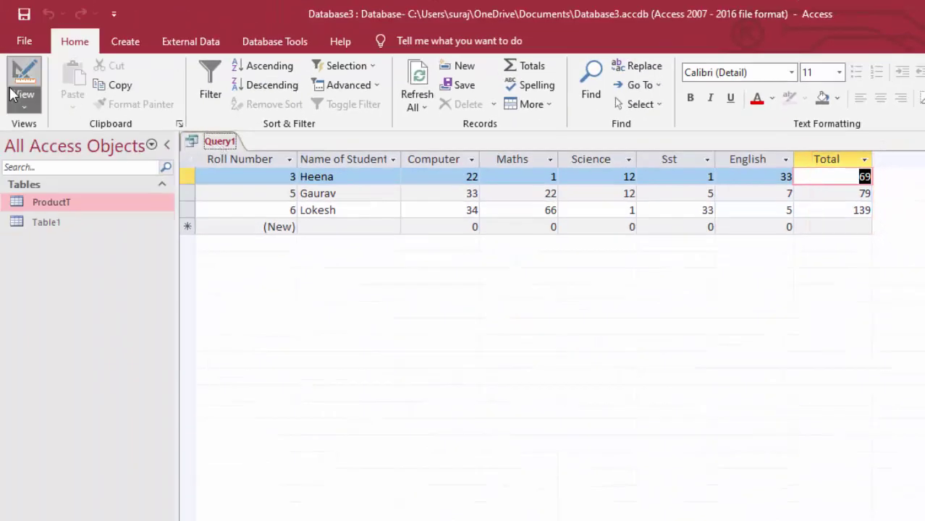
{"action": "left_click", "coordinate": [24, 102]}
Step: In Design view, change the Total criterion from <200 to <300
{"action": "left_click", "coordinate": [78, 208]}
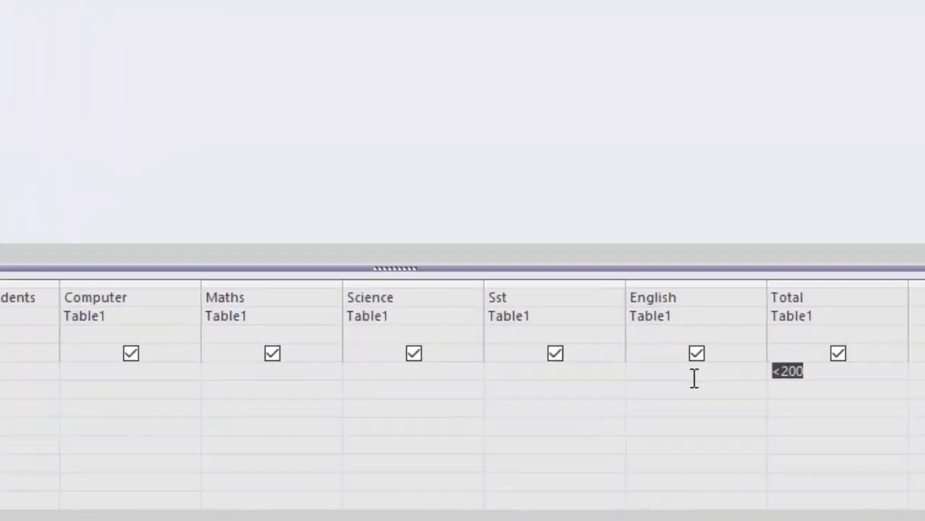
{"action": "key", "text": "BackSpace"}
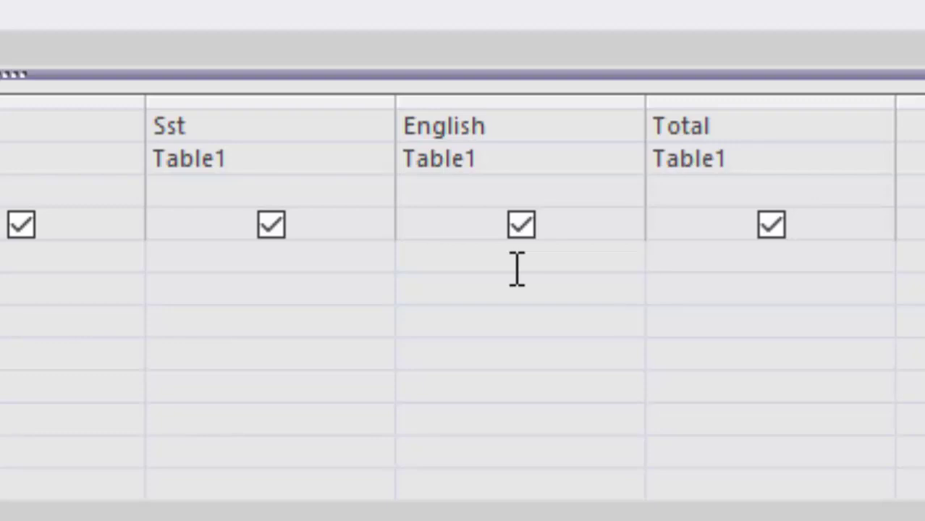
{"action": "type", "text": "<3"}
{"action": "type", "text": "00"}
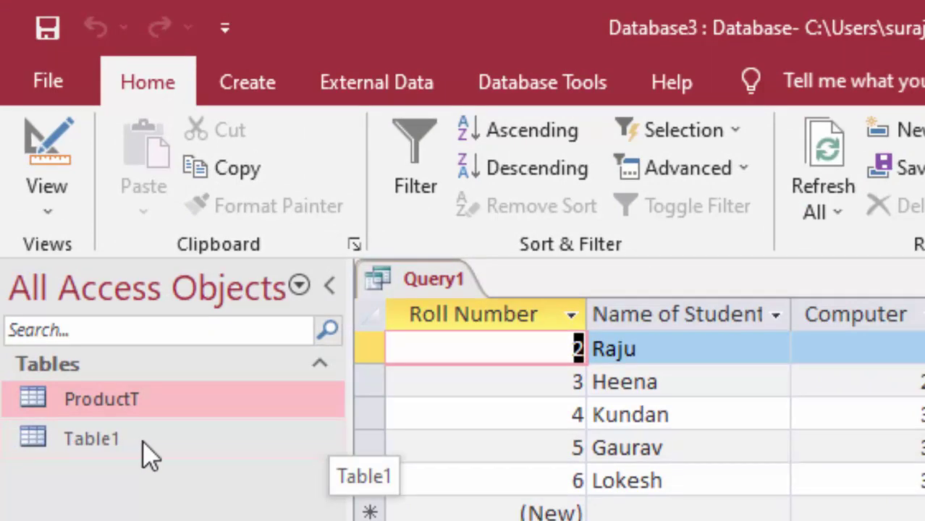
Step: Start a second query design using the ProductT table
{"action": "left_click", "coordinate": [250, 83]}
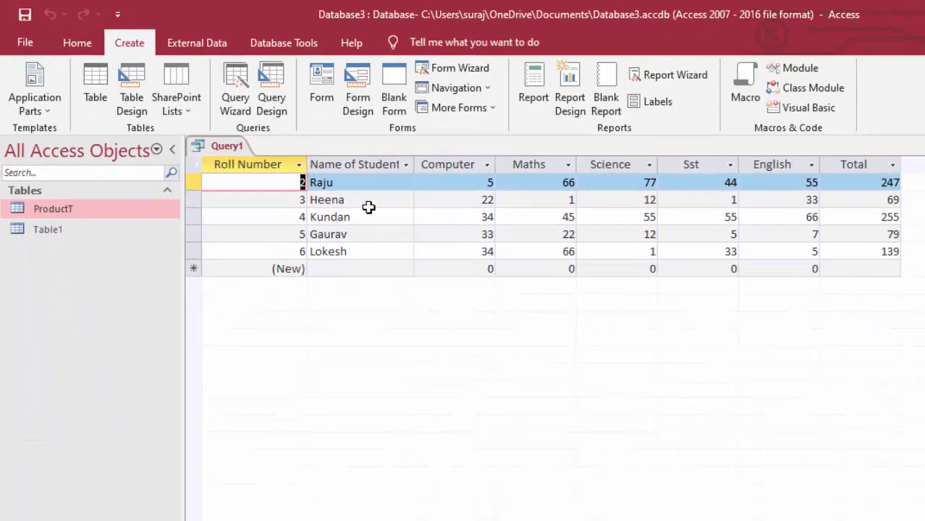
{"action": "left_click", "coordinate": [271, 98]}
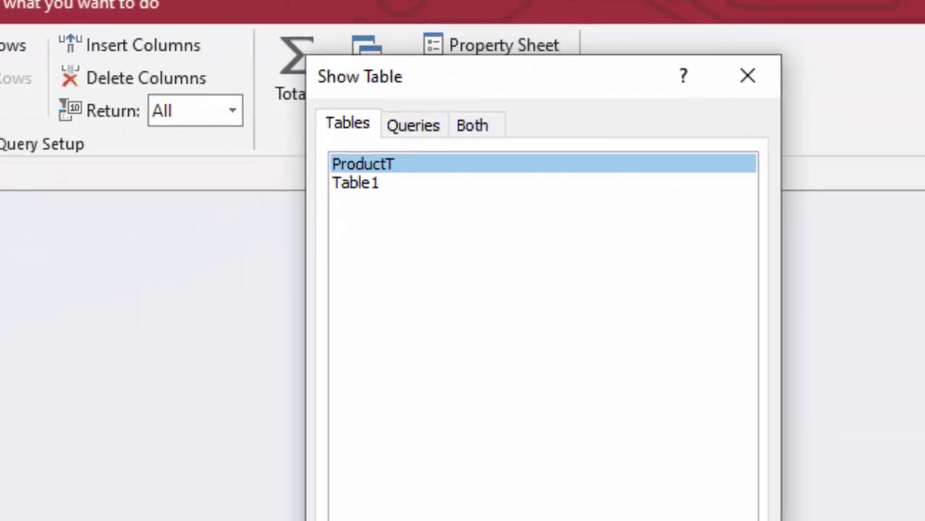
{"action": "left_click", "coordinate": [803, 431]}
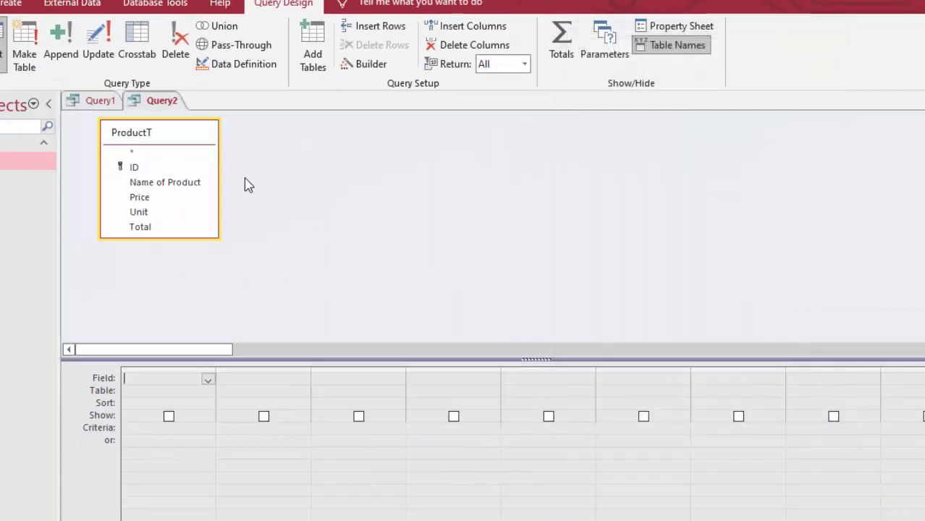
Step: Add Name of Product, Price, Unit and Total, with Price criterion <25000
{"action": "double_click", "coordinate": [160, 183]}
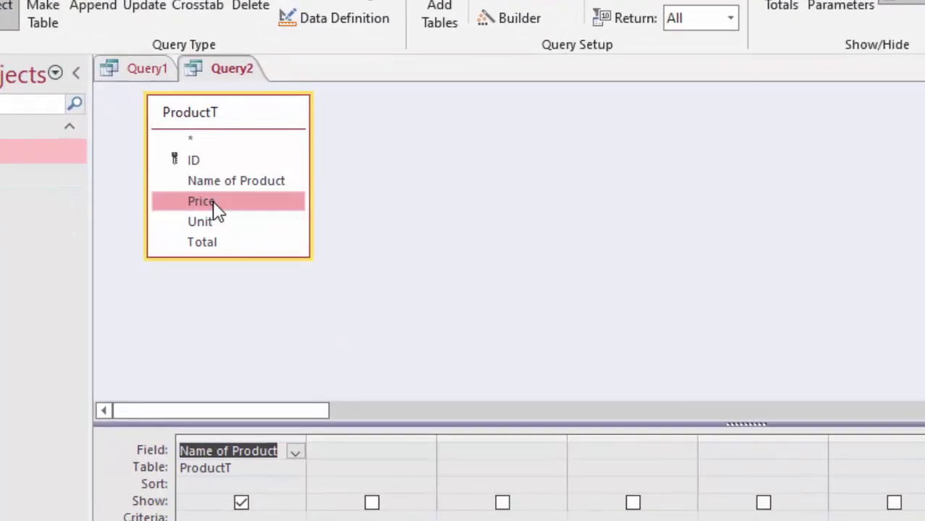
{"action": "double_click", "coordinate": [141, 198]}
{"action": "left_click", "coordinate": [145, 212]}
{"action": "double_click", "coordinate": [157, 186]}
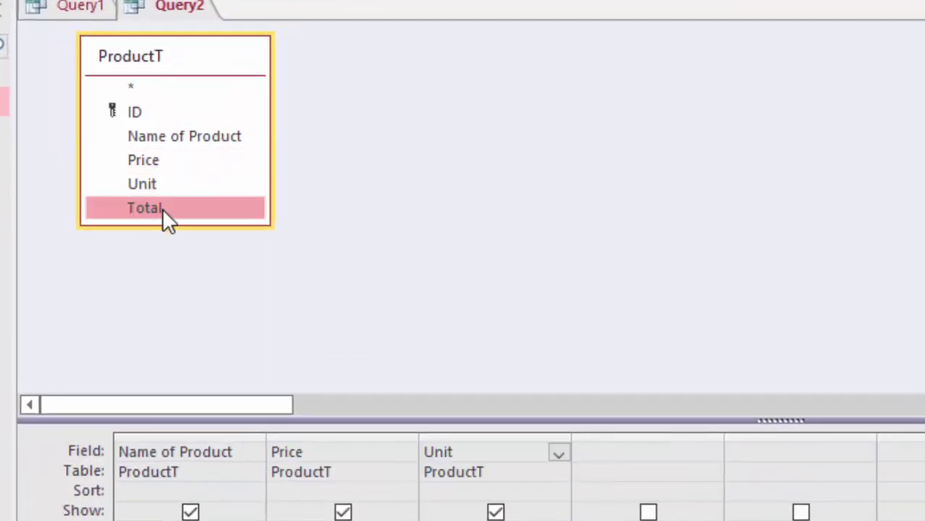
{"action": "double_click", "coordinate": [162, 209]}
{"action": "type", "text": "<"}
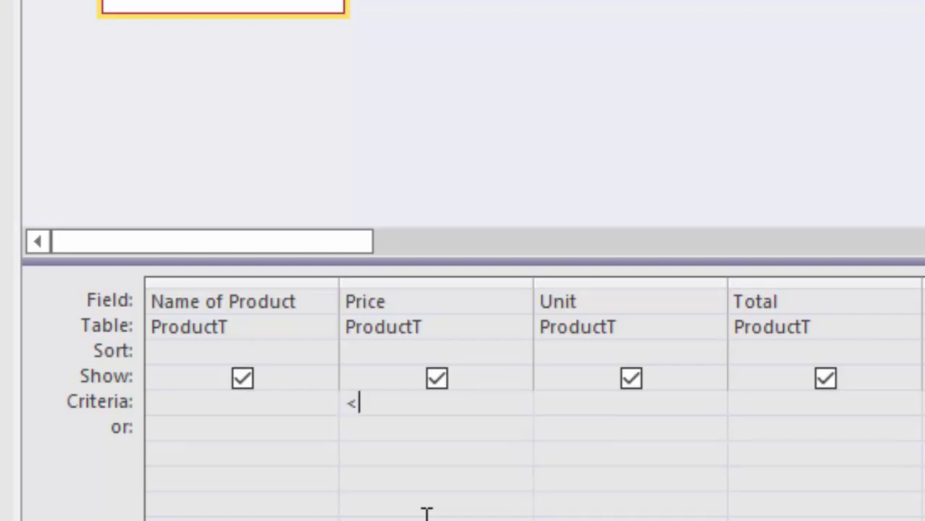
{"action": "type", "text": "25"}
{"action": "type", "text": "000"}
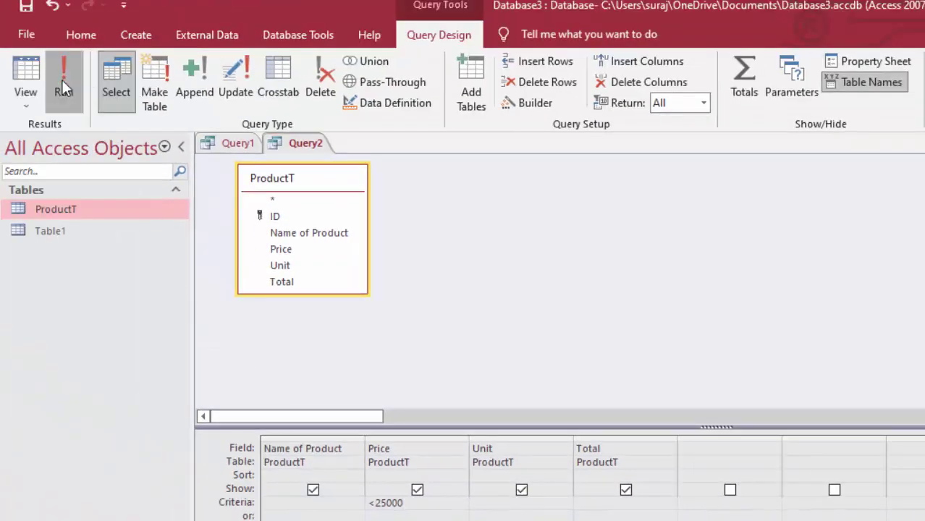
Step: Run Query2 and compare its three products under 25000 against the full ProductT table
{"action": "left_click", "coordinate": [62, 79]}
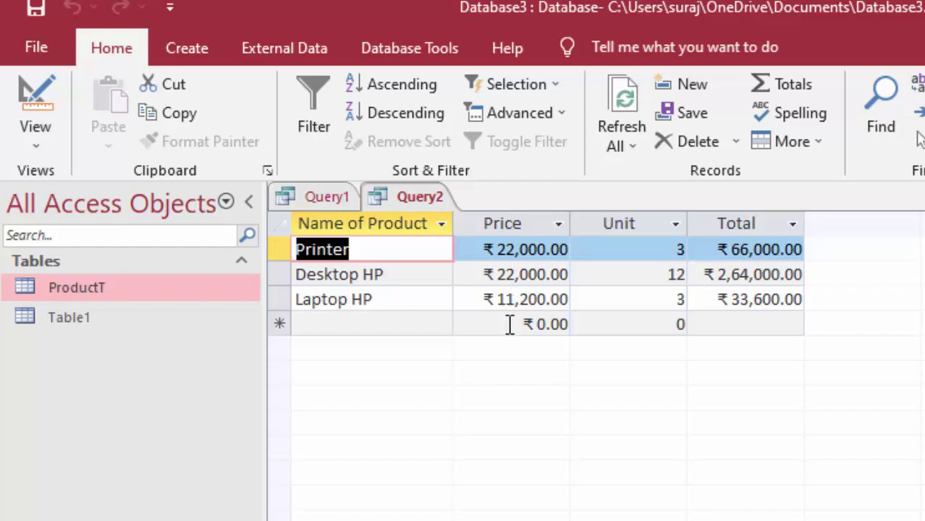
{"action": "double_click", "coordinate": [165, 284]}
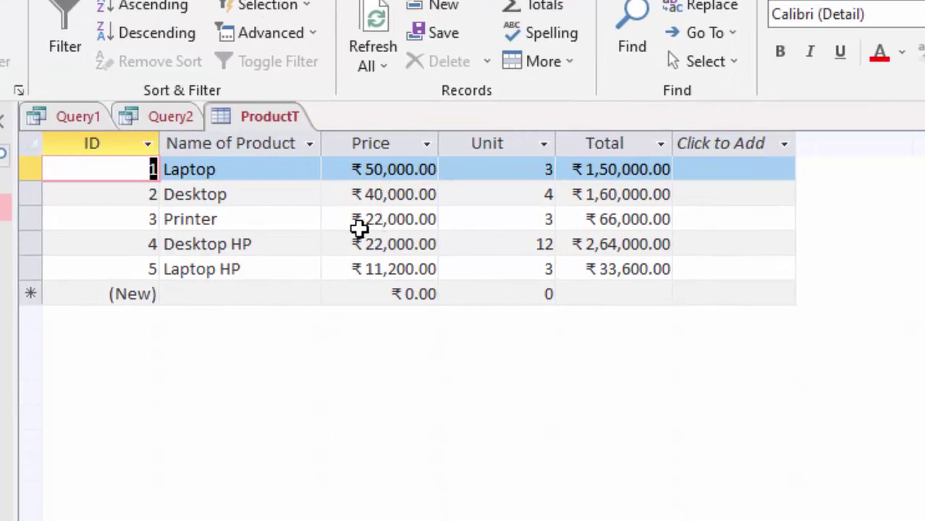
{"action": "left_click", "coordinate": [175, 118]}
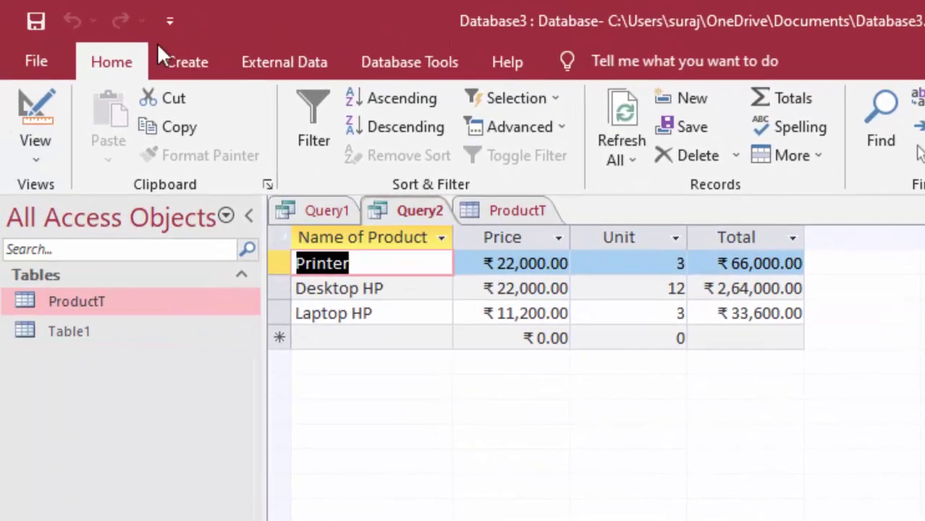
Step: Create Query3 from Table1 and drag all of Table1's fields into the grid
{"action": "left_click", "coordinate": [201, 67]}
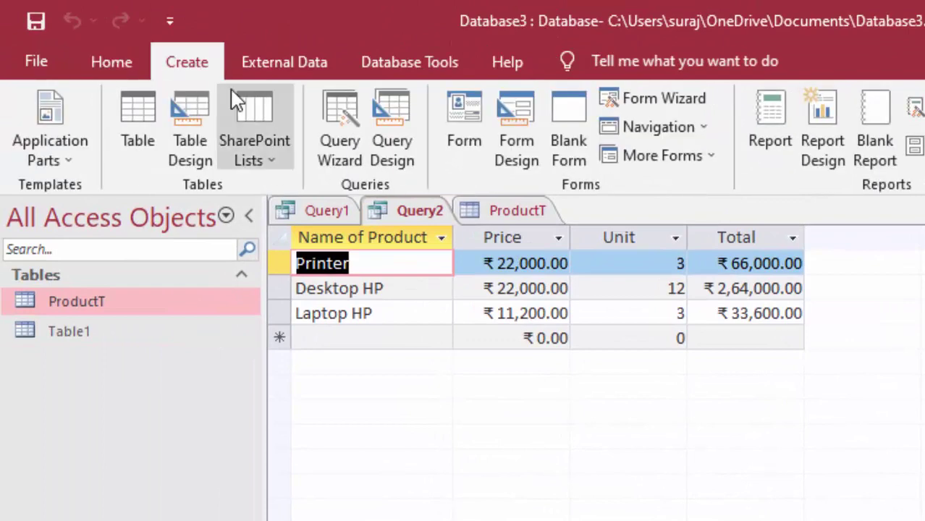
{"action": "left_click", "coordinate": [403, 105]}
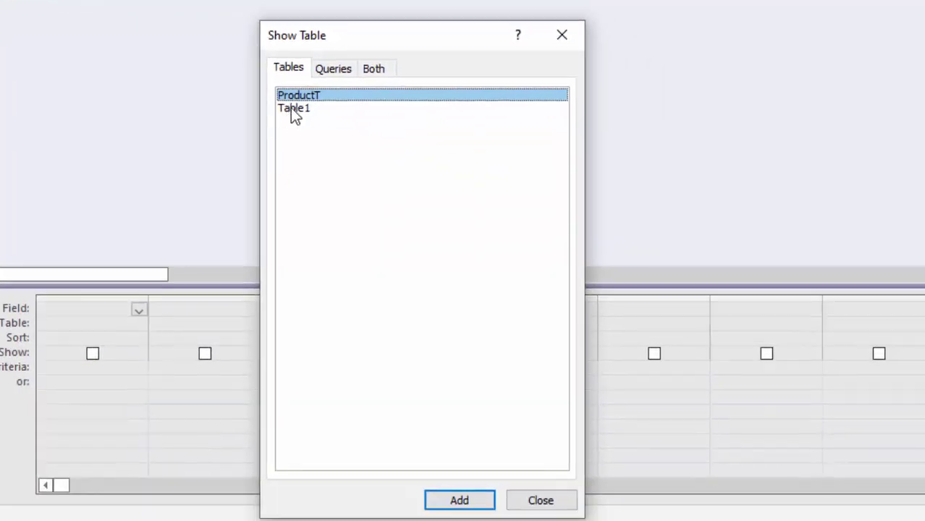
{"action": "left_click", "coordinate": [293, 110]}
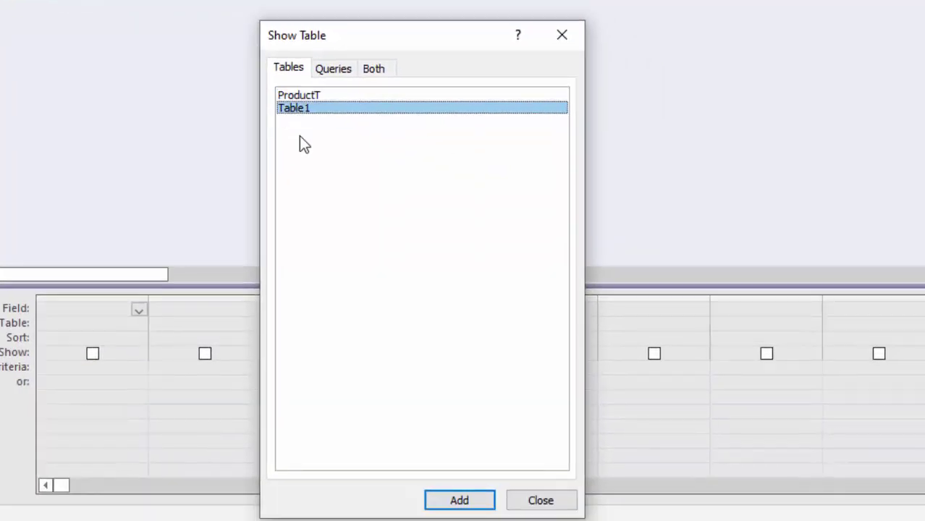
{"action": "left_click", "coordinate": [461, 501]}
{"action": "left_click", "coordinate": [539, 501]}
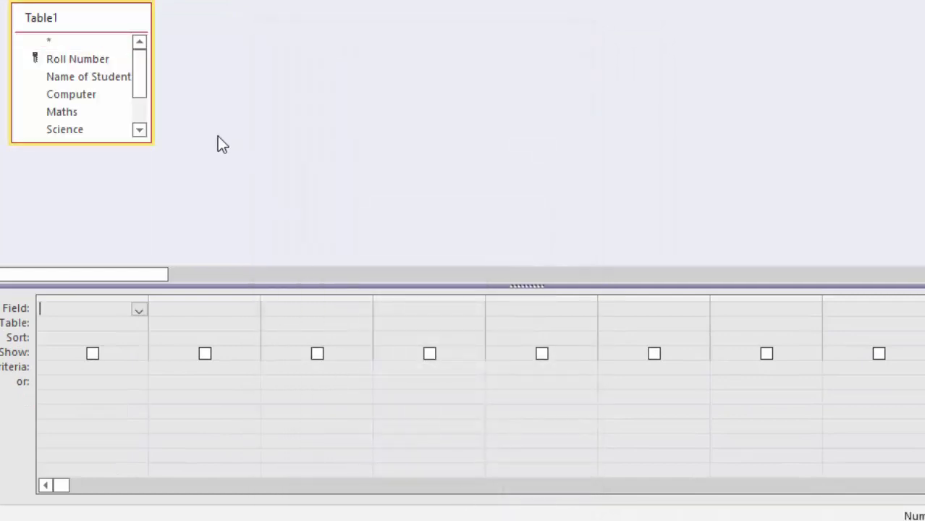
{"action": "double_click", "coordinate": [79, 18]}
{"action": "left_click_drag", "start_coordinate": [66, 63], "coordinate": [100, 308]}
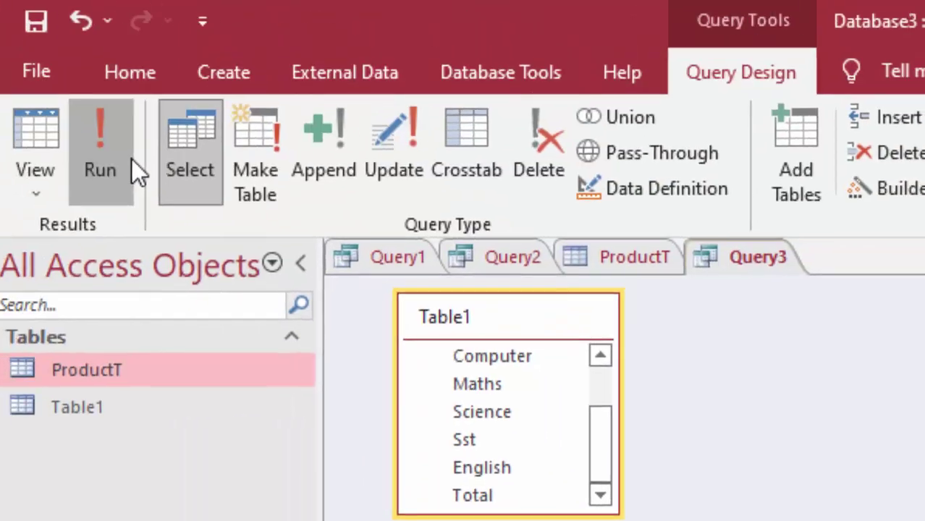
Step: Run Query3 with a Maths criterion of <50, returning three students, then reopen Design view
{"action": "left_click", "coordinate": [131, 168]}
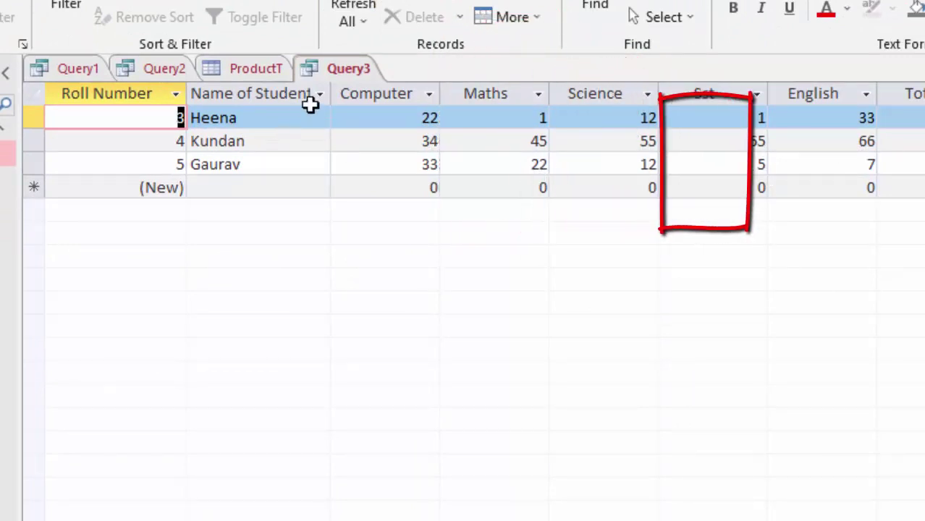
{"action": "left_click", "coordinate": [325, 76]}
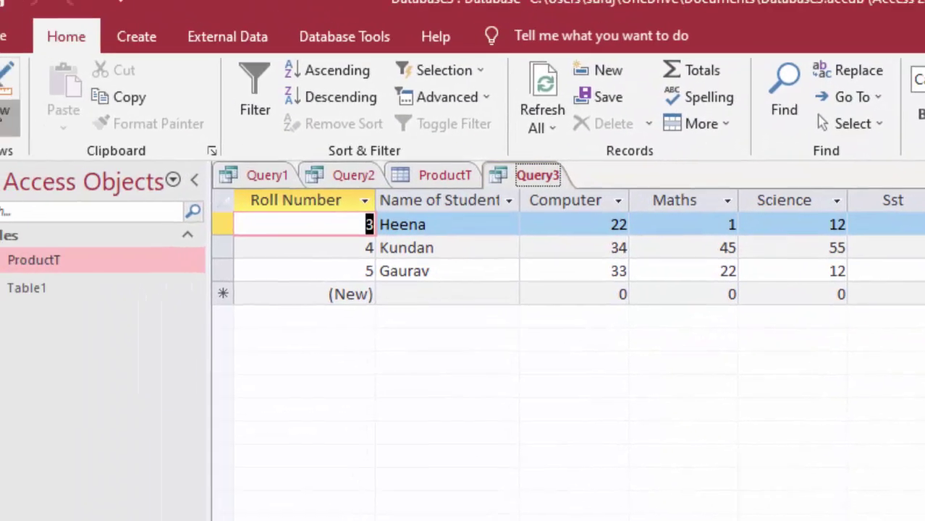
{"action": "left_click", "coordinate": [2, 1]}
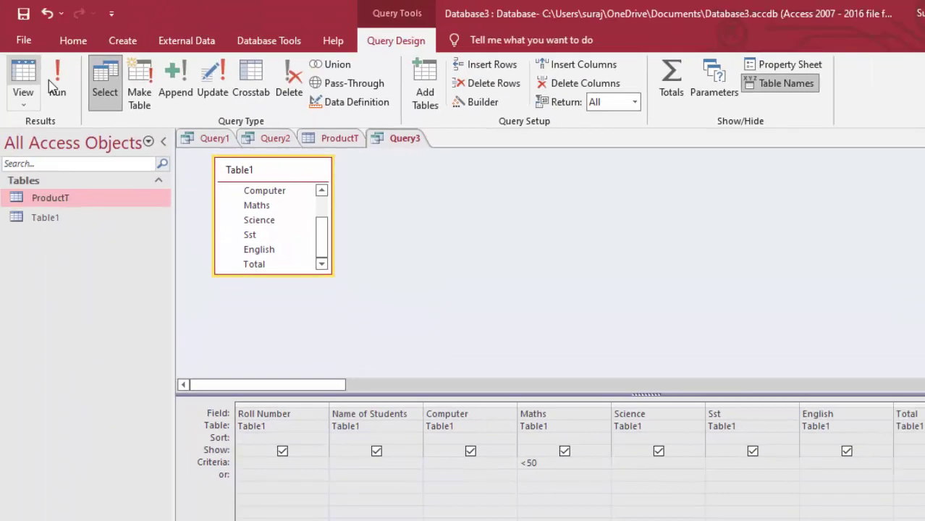
{"action": "left_click", "coordinate": [57, 84]}
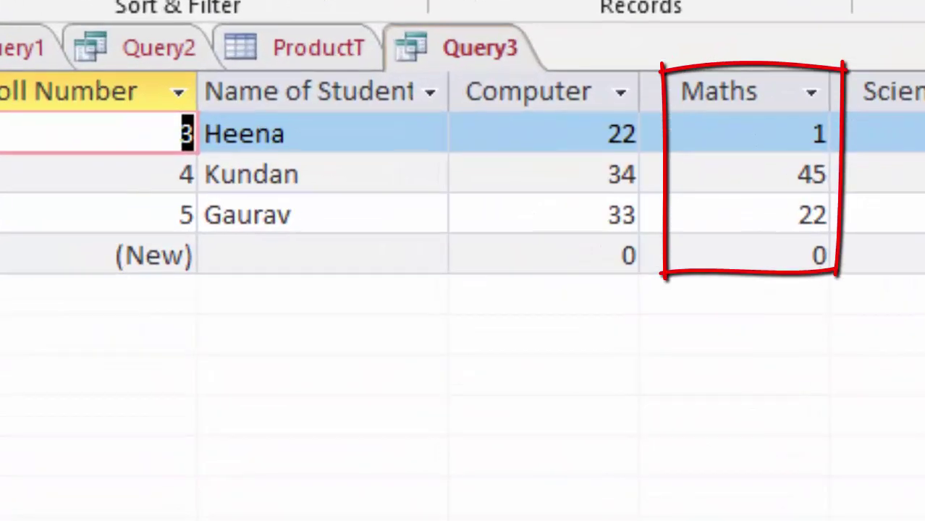
{"action": "left_click", "coordinate": [24, 83]}
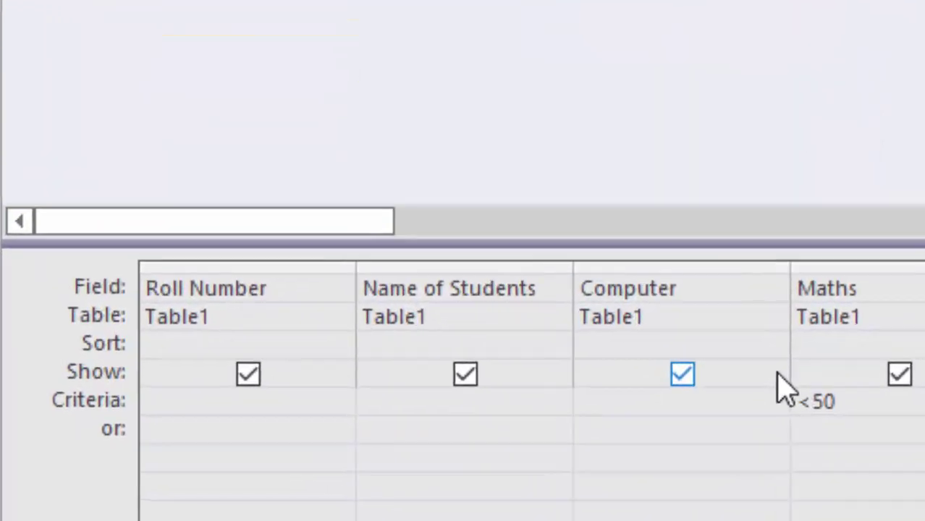
Step: Add <50 to the Computer criteria, rerun to get the same three students, then reopen Design view
{"action": "type", "text": "<"}
{"action": "type", "text": "5"}
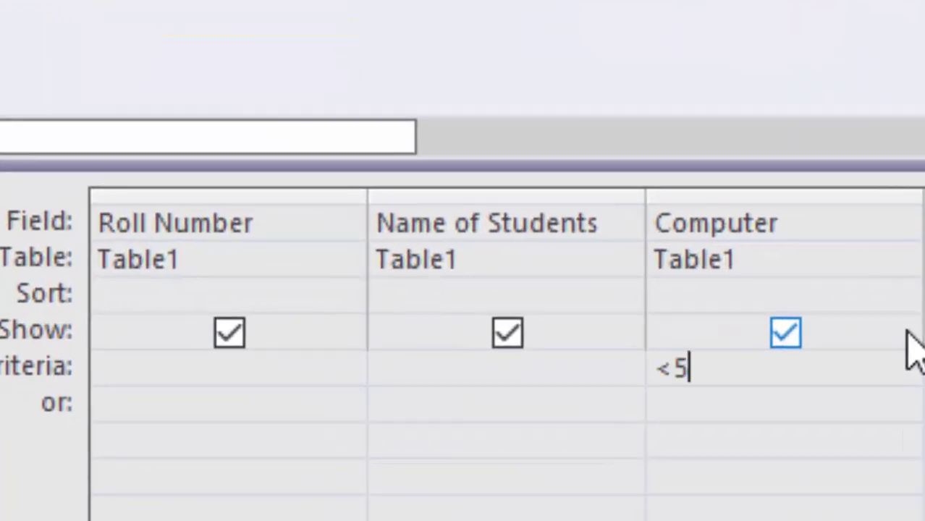
{"action": "type", "text": "0"}
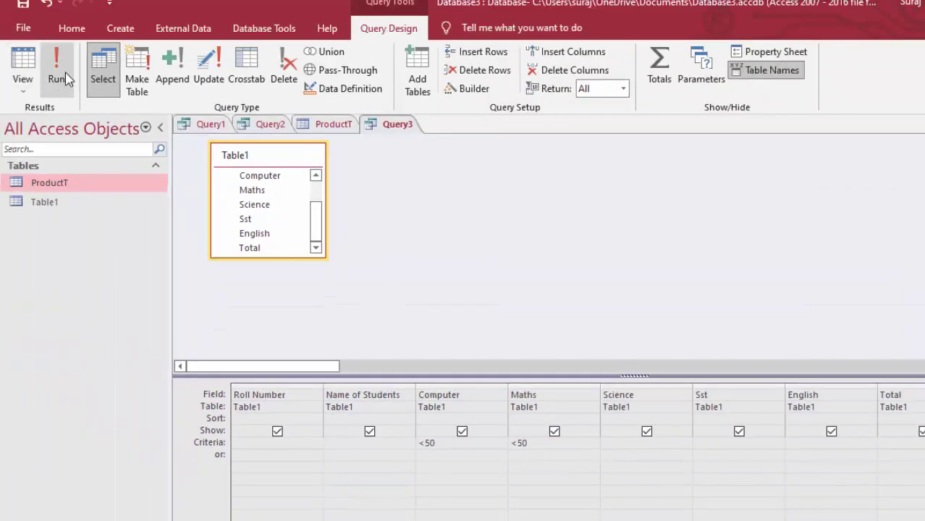
{"action": "left_click", "coordinate": [60, 76]}
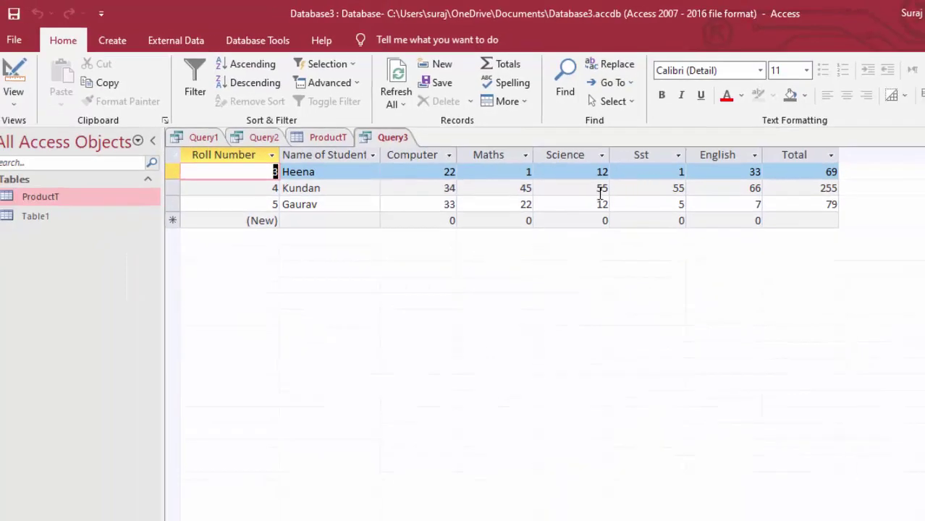
{"action": "double_click", "coordinate": [600, 192]}
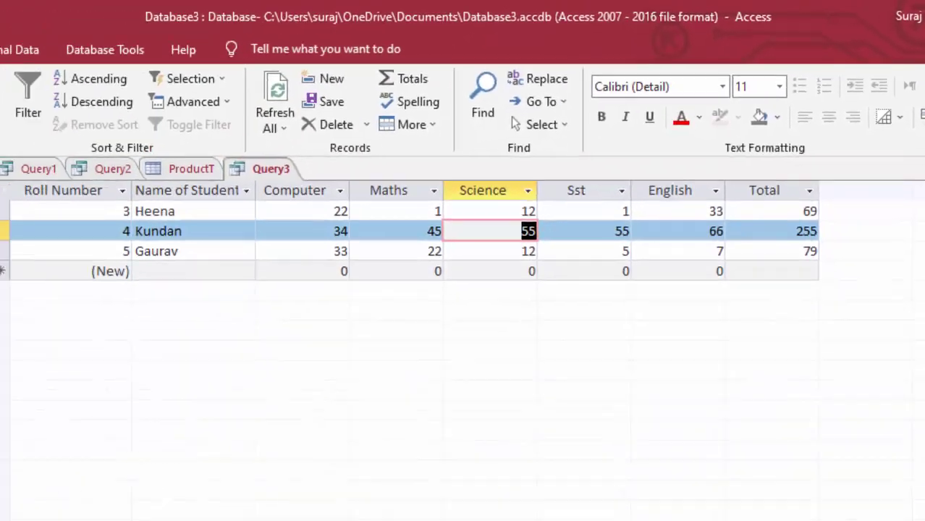
{"action": "left_click", "coordinate": [21, 93]}
{"action": "left_click", "coordinate": [50, 203]}
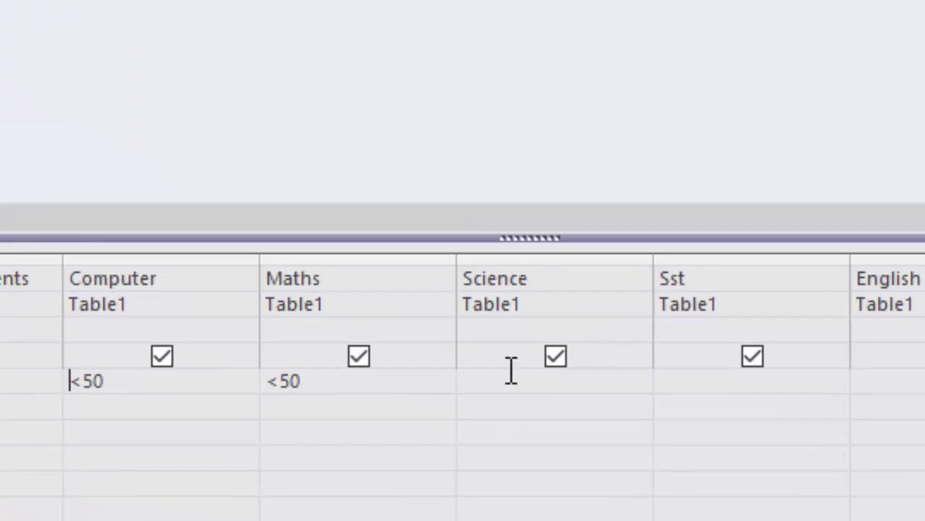
Step: Add a Science criterion of <50 and rerun Query3, leaving only Roll Numbers 3 and 5
{"action": "left_click", "coordinate": [507, 377]}
{"action": "type", "text": "<50"}
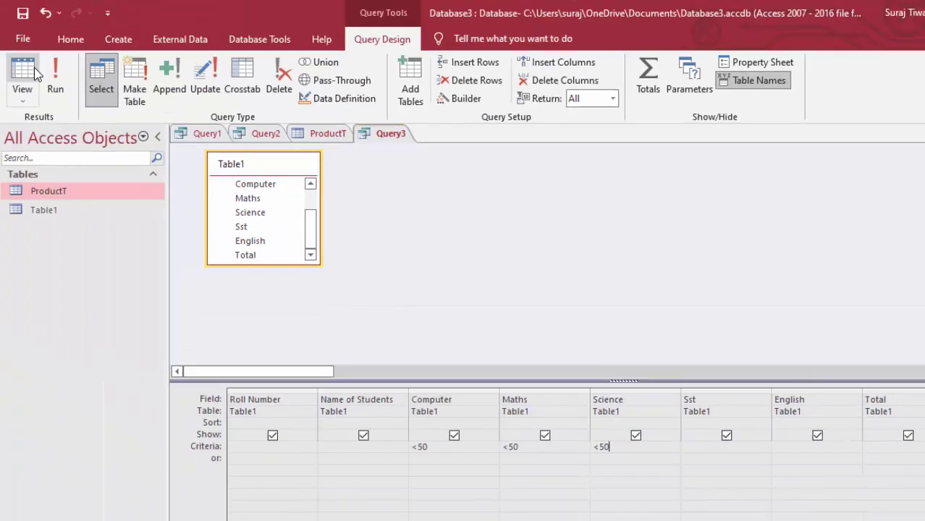
{"action": "left_click", "coordinate": [35, 82]}
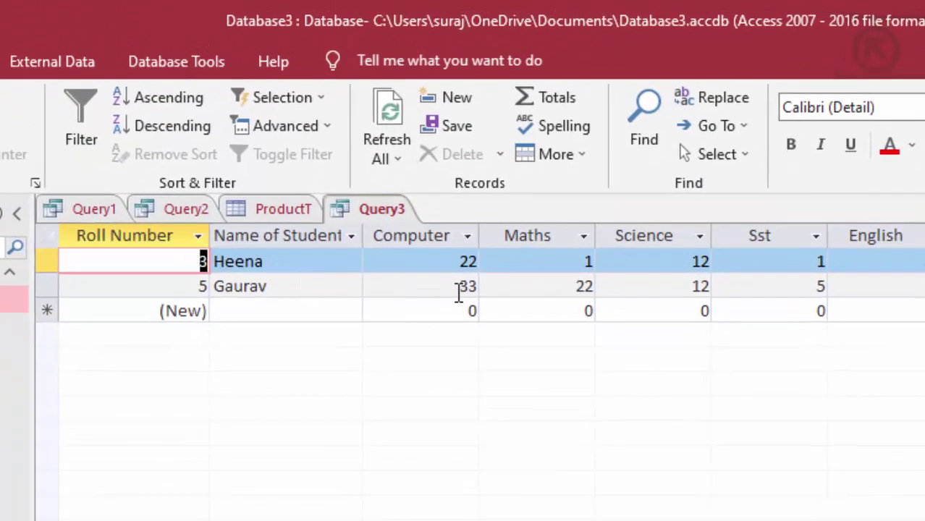